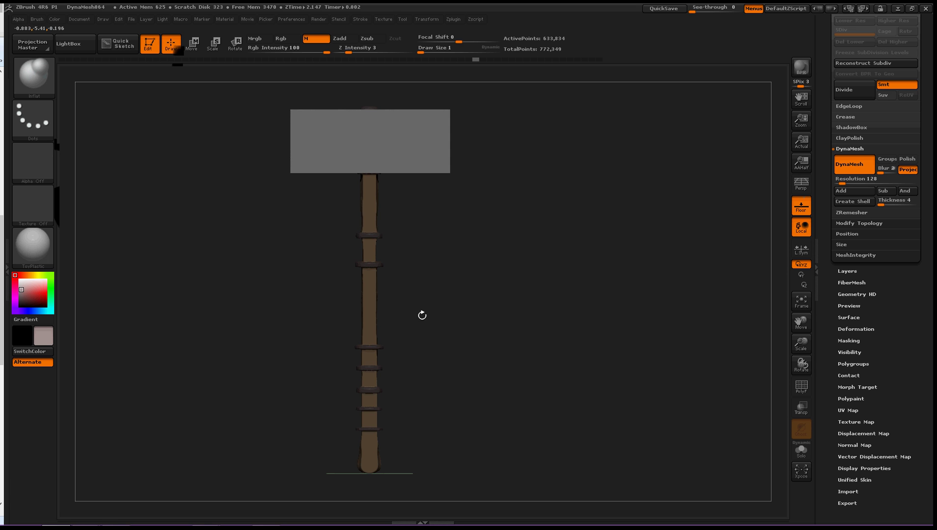
# - Orbit the hammer, then frame its rectangular head straight-on, centered and enlarged
pyautogui.moveTo(422, 315)
pyautogui.mouseDown()
pyautogui.moveTo(460, 335)
pyautogui.moveTo(442, 343)
pyautogui.moveTo(493, 356)
pyautogui.moveTo(494, 326)
pyautogui.moveTo(463, 314)
pyautogui.moveTo(404, 335)
pyautogui.moveTo(432, 326)
pyautogui.mouseUp()
pyautogui.keyDown('alt'); pyautogui.moveTo(450, 270); pyautogui.dragTo(500, 335); pyautogui.keyUp('alt')
pyautogui.keyDown('alt'); pyautogui.moveTo(559, 282); pyautogui.dragTo(511, 386); pyautogui.keyUp('alt')
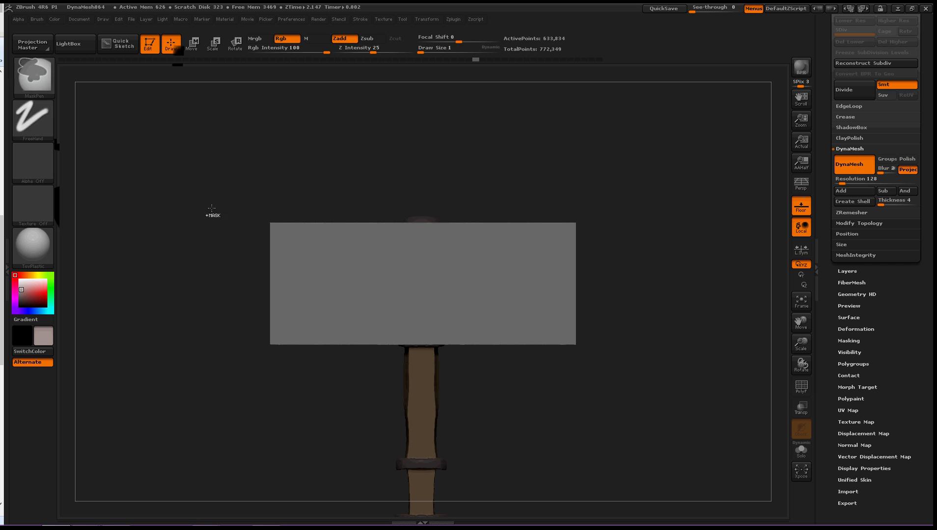
# - With TrimCircle, cut round notches into the head's top-left and top-right edges
pyautogui.keyDown('ctrl'); pyautogui.keyDown('shift'); pyautogui.click(38, 78); pyautogui.keyUp('shift'); pyautogui.keyUp('ctrl')
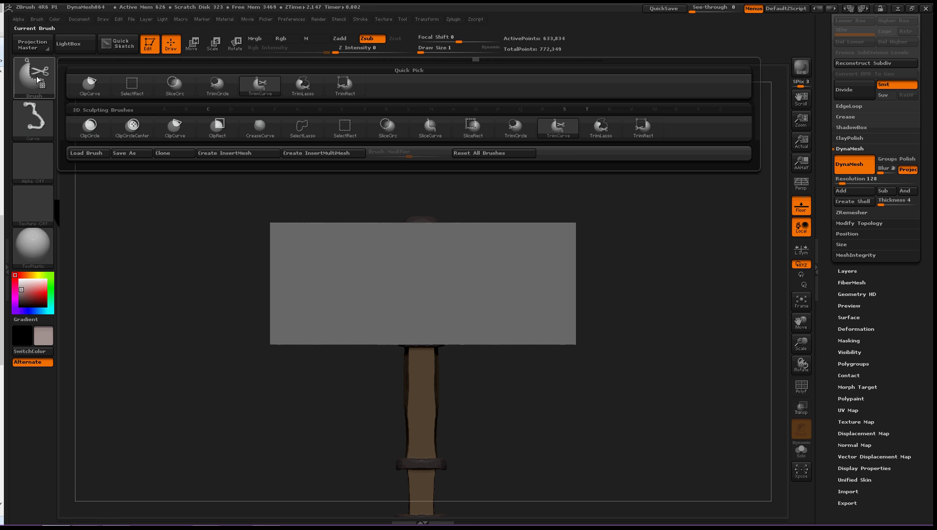
pyautogui.click(515, 131)
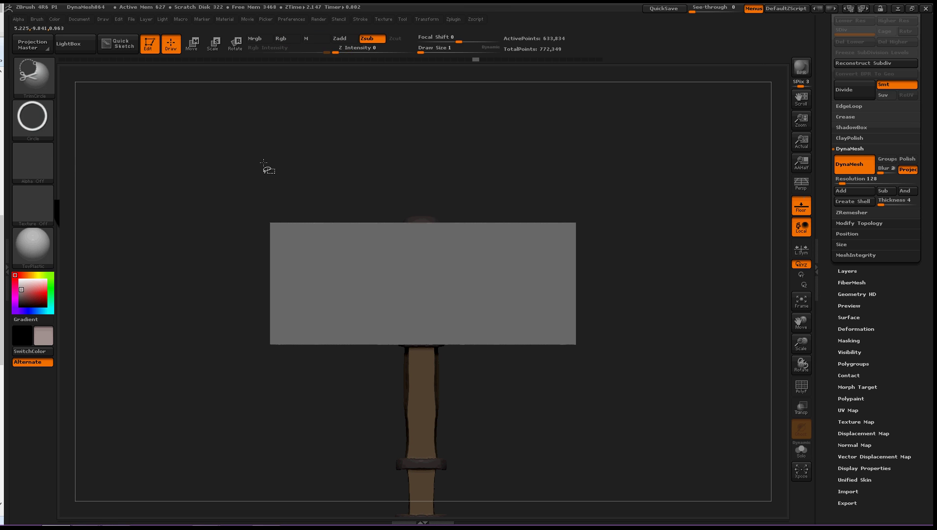
pyautogui.moveTo(265, 164)
pyautogui.mouseDown()
pyautogui.moveTo(363, 237)
pyautogui.moveTo(390, 310)
pyautogui.moveTo(409, 295)
pyautogui.moveTo(399, 334)
pyautogui.moveTo(461, 315)
pyautogui.moveTo(398, 292)
pyautogui.moveTo(412, 303)
pyautogui.mouseUp()
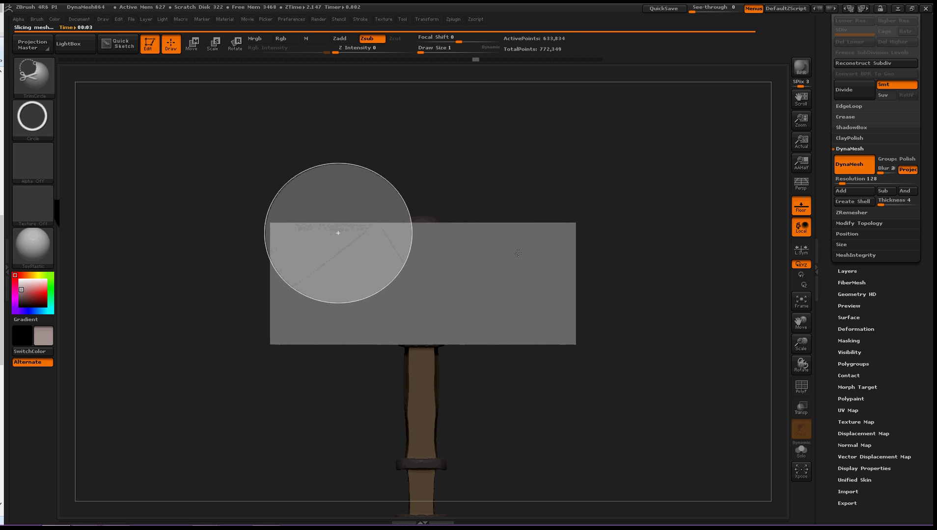
pyautogui.hotkey('ctrl', 'shift')
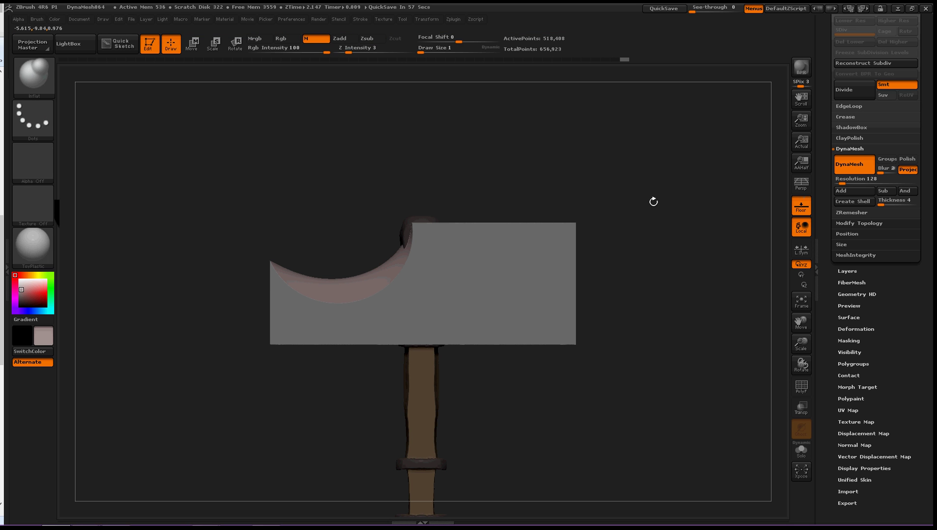
pyautogui.moveTo(613, 148)
pyautogui.keyDown('ctrl'); pyautogui.keyDown('shift'); pyautogui.mouseDown()
pyautogui.moveTo(571, 263)
pyautogui.moveTo(485, 271)
pyautogui.moveTo(329, 260)
pyautogui.moveTo(244, 293)
pyautogui.moveTo(423, 302)
pyautogui.mouseUp(); pyautogui.keyUp('shift'); pyautogui.keyUp('ctrl')
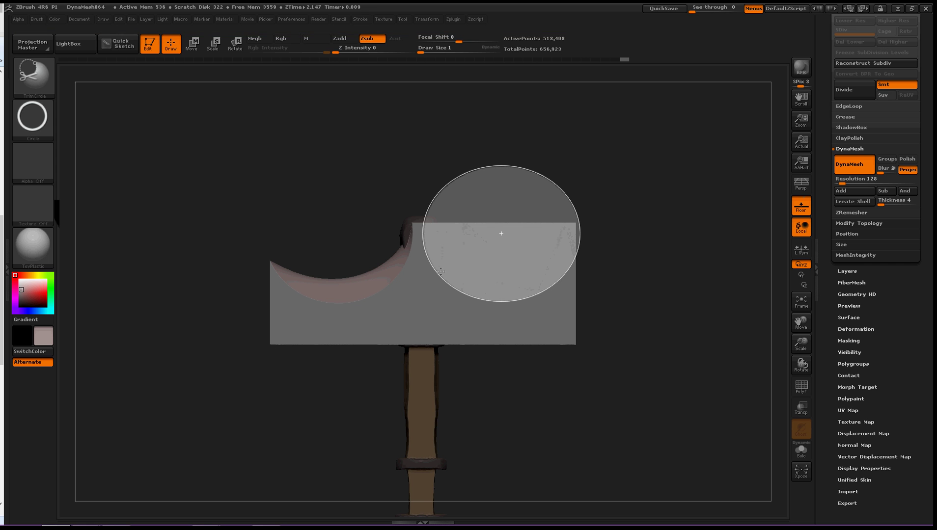
pyautogui.moveTo(550, 456)
pyautogui.mouseDown()
pyautogui.moveTo(446, 471)
pyautogui.moveTo(489, 477)
pyautogui.moveTo(487, 441)
pyautogui.moveTo(572, 436)
pyautogui.moveTo(518, 444)
pyautogui.mouseUp()
# - Undo both notches to restore the rectangular head and select the TrimCurve brush
pyautogui.hotkey('ctrl', 'z')
pyautogui.hotkey('ctrl', 'z')
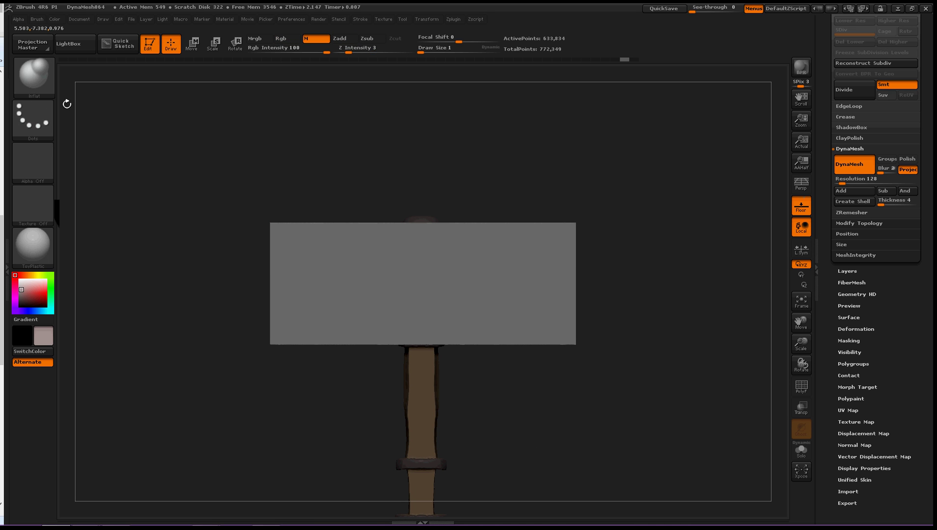
pyautogui.keyDown('ctrl'); pyautogui.keyDown('shift'); pyautogui.click(39, 78); pyautogui.keyUp('shift'); pyautogui.keyUp('ctrl')
pyautogui.click(132, 85)
pyautogui.keyDown('ctrl'); pyautogui.keyDown('shift'); pyautogui.click(36, 84); pyautogui.keyUp('shift'); pyautogui.keyUp('ctrl')
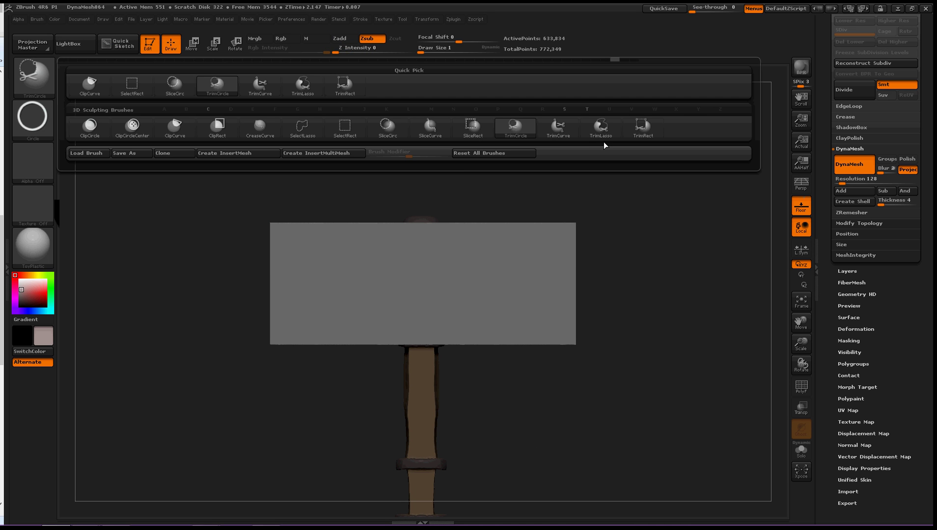
pyautogui.keyDown('ctrl'); pyautogui.keyDown('shift'); pyautogui.click(556, 126); pyautogui.keyUp('shift'); pyautogui.keyUp('ctrl')
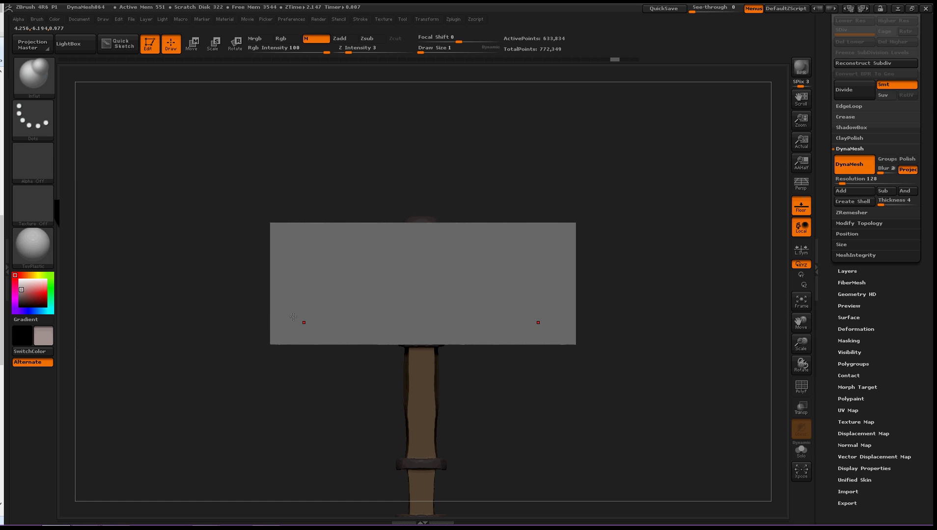
pyautogui.hotkey('ctrl', 'shift')
# - Slice the head's top-left and bottom-left corners off at angles into a pointed wedge
pyautogui.moveTo(248, 297)
pyautogui.keyDown('ctrl'); pyautogui.keyDown('shift'); pyautogui.mouseDown()
pyautogui.moveTo(368, 198)
pyautogui.moveTo(479, 137)
pyautogui.moveTo(561, 142)
pyautogui.mouseUp(); pyautogui.keyUp('shift'); pyautogui.keyUp('ctrl')
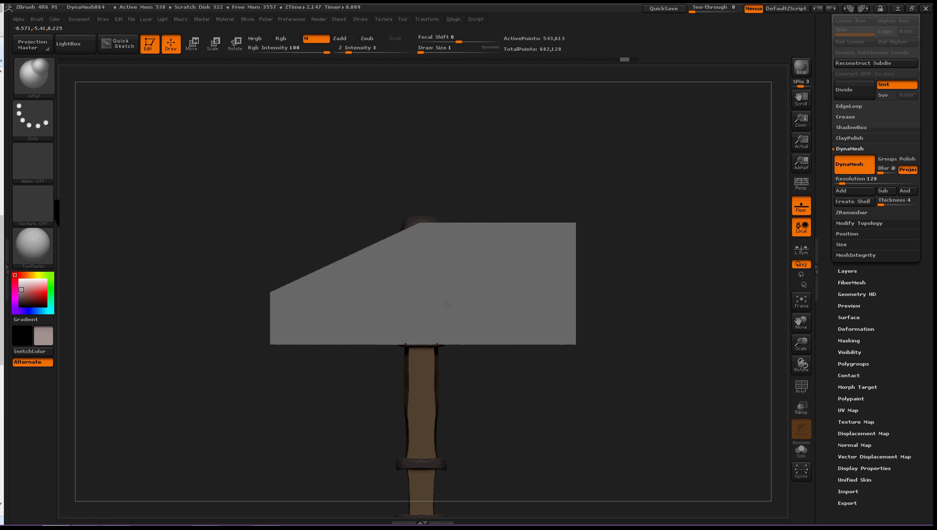
pyautogui.hotkey('ctrl', 'shift')
pyautogui.moveTo(227, 253)
pyautogui.keyDown('ctrl'); pyautogui.keyDown('shift'); pyautogui.mouseDown()
pyautogui.moveTo(387, 341)
pyautogui.moveTo(446, 411)
pyautogui.moveTo(430, 367)
pyautogui.moveTo(444, 350)
pyautogui.moveTo(435, 373)
pyautogui.moveTo(441, 350)
pyautogui.moveTo(487, 379)
pyautogui.moveTo(399, 326)
pyautogui.moveTo(319, 299)
pyautogui.moveTo(269, 345)
pyautogui.moveTo(510, 416)
pyautogui.mouseUp(); pyautogui.keyUp('shift'); pyautogui.keyUp('ctrl')
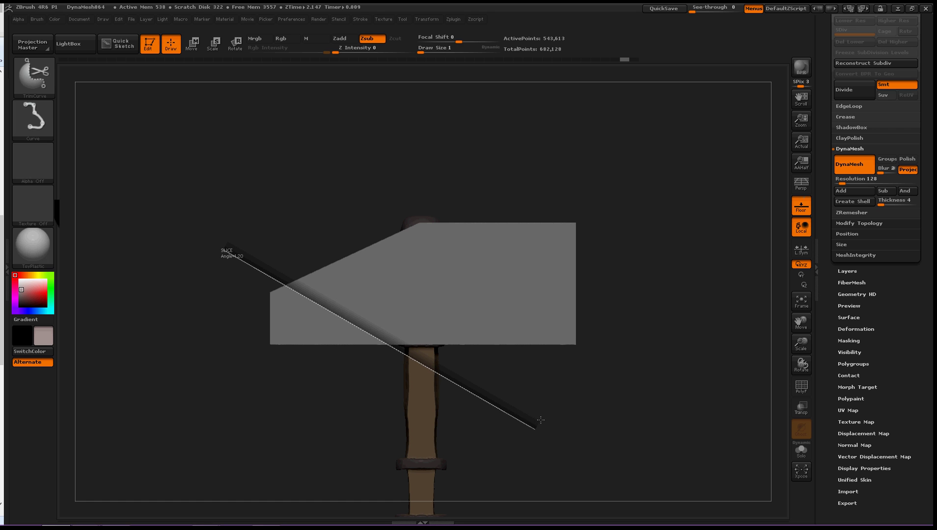
pyautogui.hotkey('ctrl', 'z')
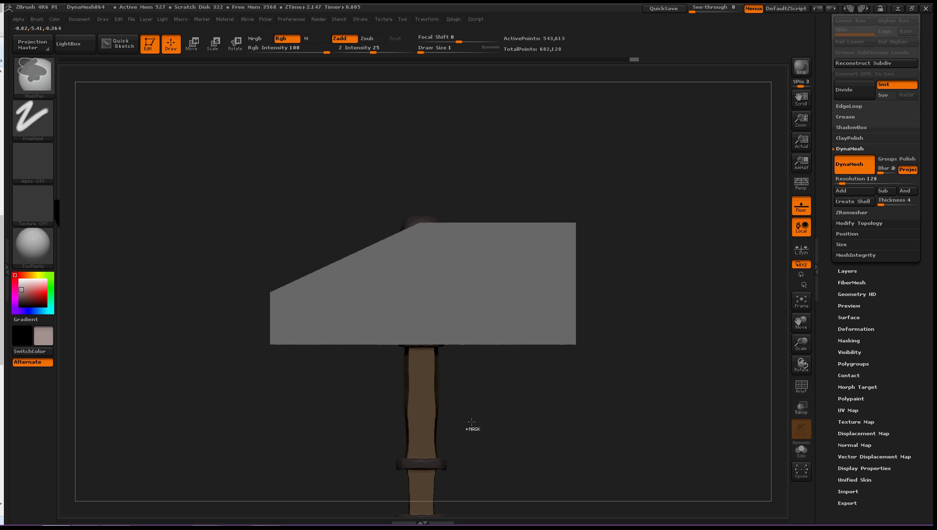
pyautogui.keyDown('ctrl'); pyautogui.keyDown('shift'); pyautogui.moveTo(485, 390); pyautogui.dragTo(167, 197); pyautogui.keyUp('shift'); pyautogui.keyUp('ctrl')
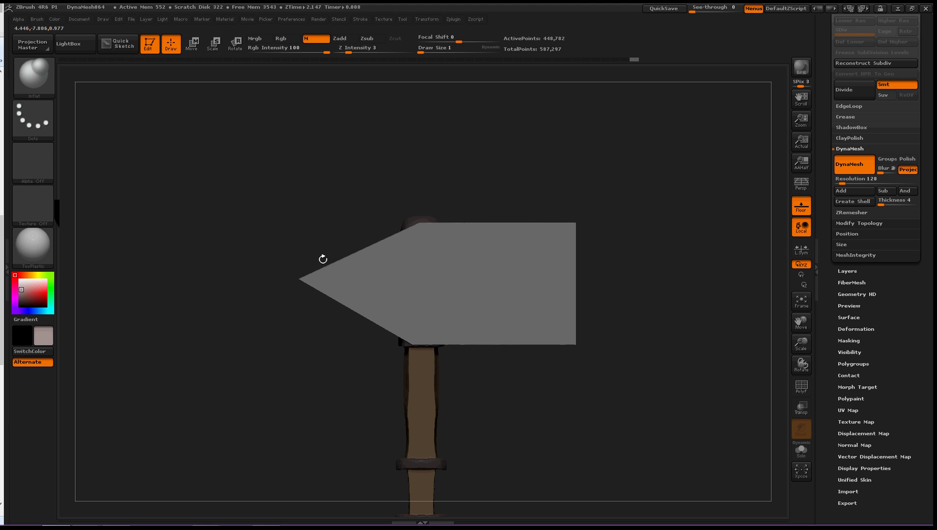
pyautogui.moveTo(269, 188)
pyautogui.keyDown('ctrl'); pyautogui.keyDown('shift'); pyautogui.mouseDown()
pyautogui.moveTo(366, 298)
pyautogui.moveTo(418, 188)
pyautogui.moveTo(330, 329)
pyautogui.moveTo(377, 341)
pyautogui.moveTo(433, 144)
pyautogui.mouseUp(); pyautogui.keyUp('shift'); pyautogui.keyUp('ctrl')
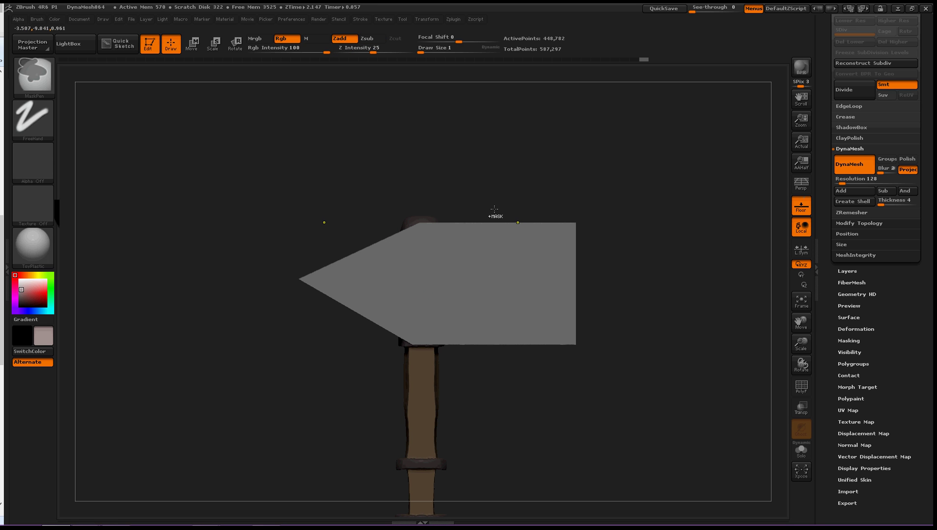
# - Select the trim brush for curved cuts from the brush choices
pyautogui.hotkey('ctrl', 'shift')
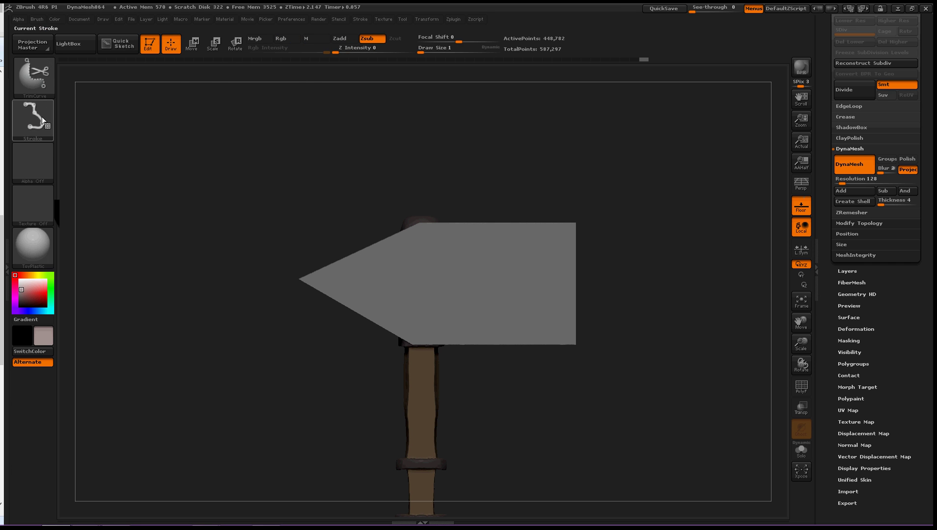
pyautogui.click(27, 81)
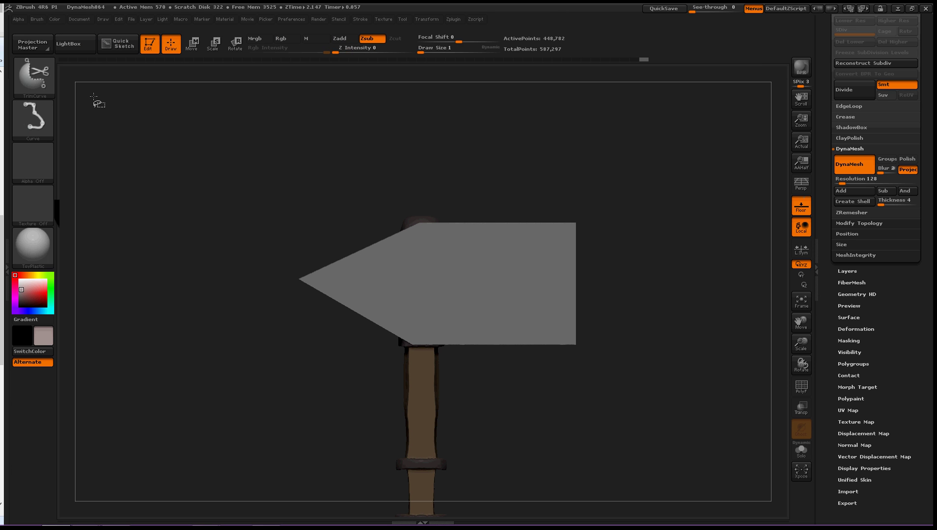
pyautogui.click(53, 82)
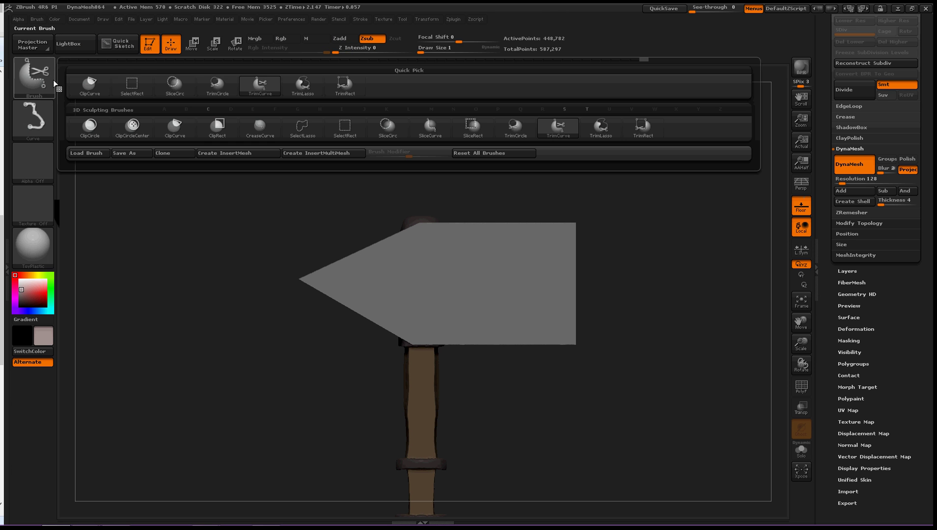
pyautogui.click(600, 128)
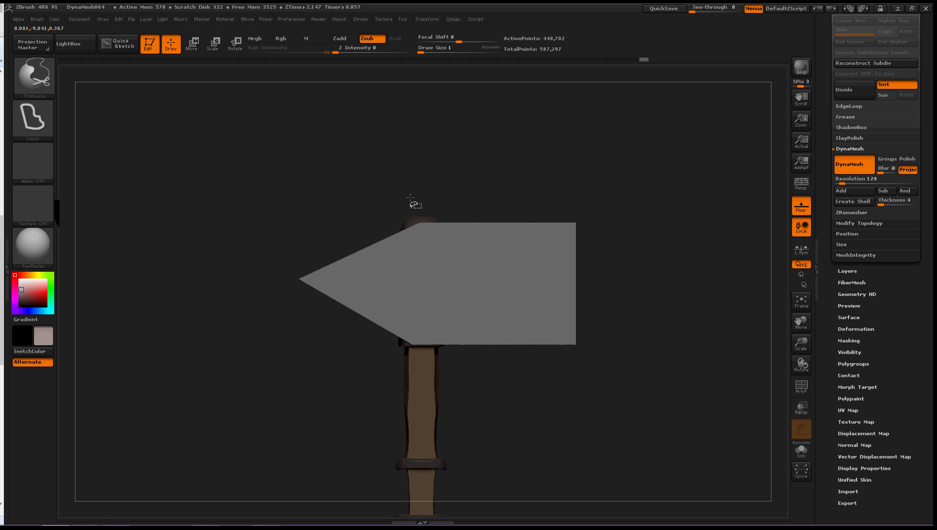
pyautogui.hotkey('ctrl', 'shift')
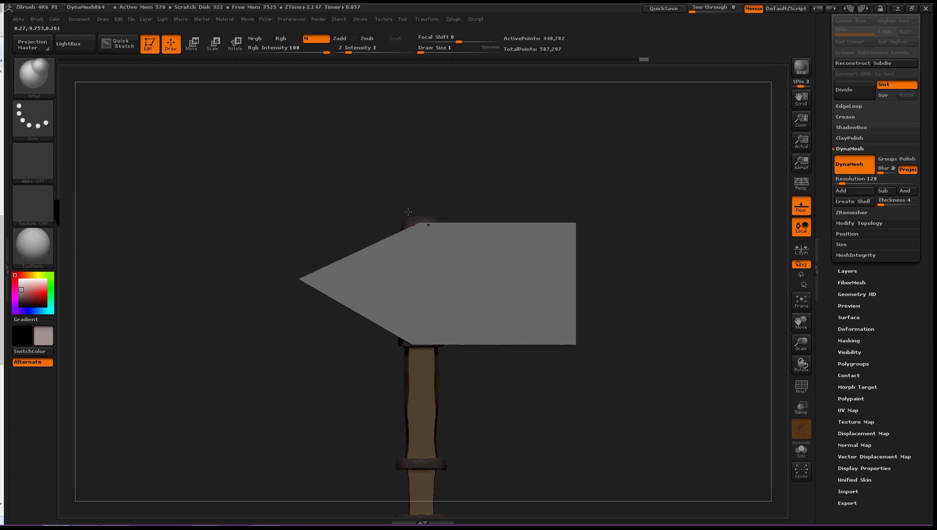
pyautogui.hotkey('ctrl', 'shift')
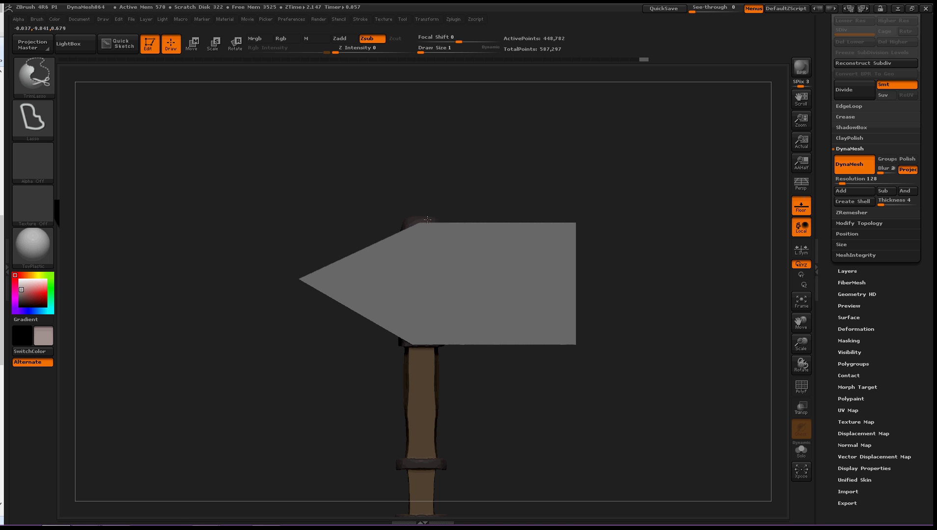
# - Trim the back of the head into a sweeping curved edge and rotate to inspect it
pyautogui.keyDown('ctrl'); pyautogui.keyDown('shift'); pyautogui.moveTo(500, 265); pyautogui.dragTo(518, 282); pyautogui.keyUp('shift'); pyautogui.keyUp('ctrl')
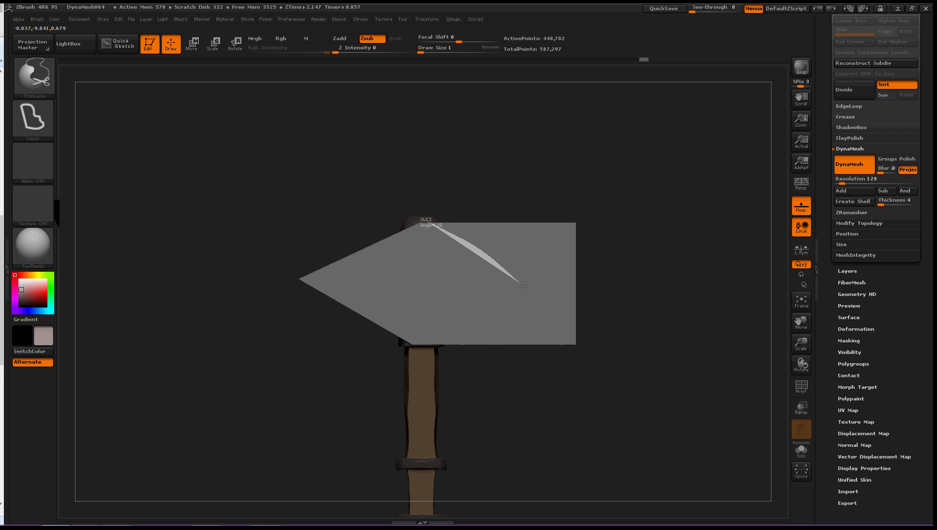
pyautogui.moveTo(522, 288)
pyautogui.keyDown('ctrl'); pyautogui.keyDown('shift'); pyautogui.mouseDown()
pyautogui.moveTo(479, 307)
pyautogui.moveTo(437, 350)
pyautogui.moveTo(435, 402)
pyautogui.moveTo(540, 419)
pyautogui.moveTo(666, 342)
pyautogui.moveTo(682, 242)
pyautogui.moveTo(624, 160)
pyautogui.moveTo(477, 151)
pyautogui.moveTo(411, 200)
pyautogui.moveTo(423, 197)
pyautogui.mouseUp(); pyautogui.keyUp('shift'); pyautogui.keyUp('ctrl')
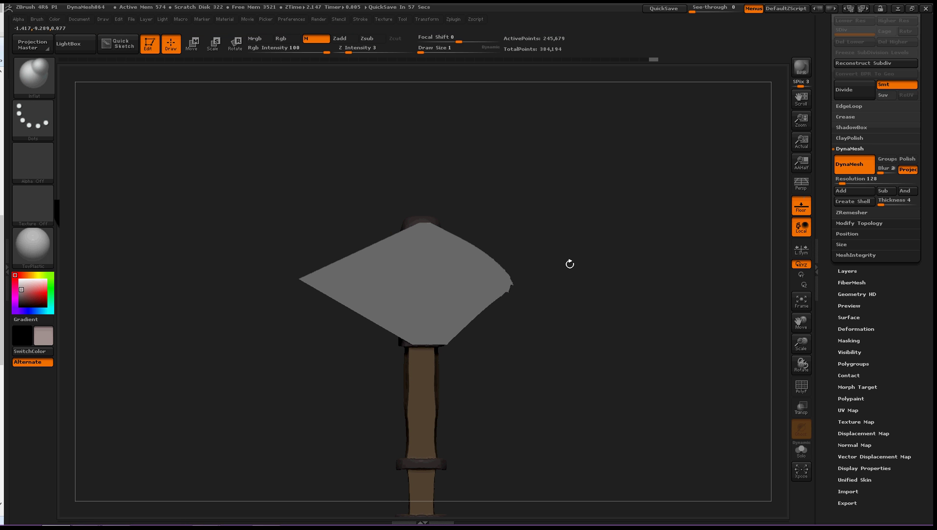
pyautogui.moveTo(568, 326); pyautogui.dragTo(581, 310)
pyautogui.keyDown('ctrl'); pyautogui.moveTo(577, 396); pyautogui.dragTo(510, 315, button='right'); pyautogui.keyUp('ctrl')
pyautogui.keyDown('alt'); pyautogui.moveTo(509, 316); pyautogui.dragTo(572, 321); pyautogui.keyUp('alt')
pyautogui.moveTo(570, 283); pyautogui.dragTo(585, 299)
pyautogui.moveTo(529, 391)
pyautogui.mouseDown()
pyautogui.moveTo(522, 289)
pyautogui.moveTo(487, 326)
pyautogui.moveTo(525, 395)
pyautogui.mouseUp()
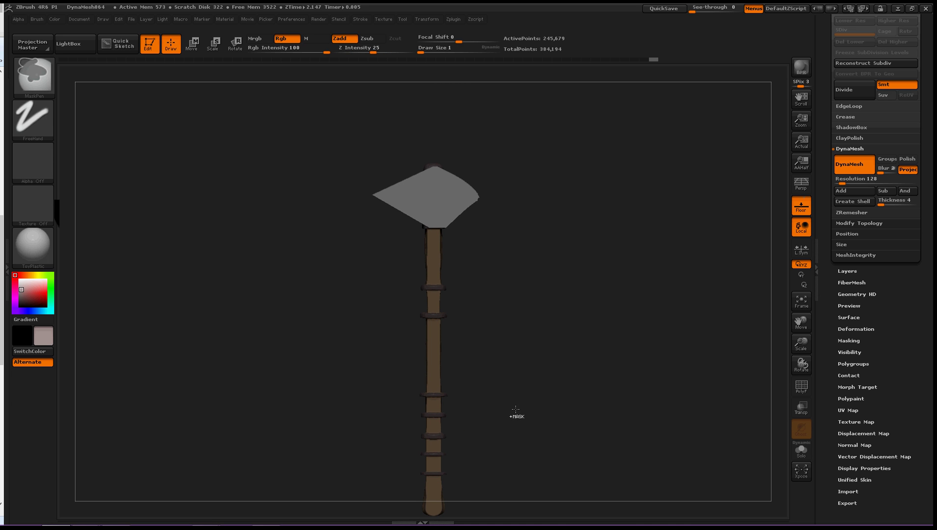
# - Undo the curved cut and use TrimRect to remove the head's lower back, leaving a straight spike
pyautogui.hotkey('ctrl', 'z')
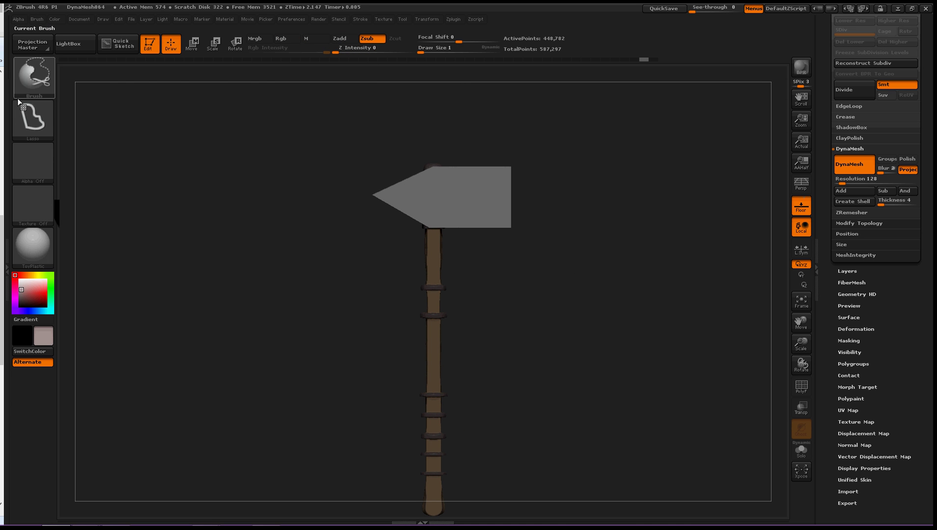
pyautogui.keyDown('ctrl'); pyautogui.keyDown('shift'); pyautogui.click(33, 74); pyautogui.keyUp('shift'); pyautogui.keyUp('ctrl')
pyautogui.keyDown('ctrl'); pyautogui.keyDown('shift'); pyautogui.click(645, 125); pyautogui.keyUp('shift'); pyautogui.keyUp('ctrl')
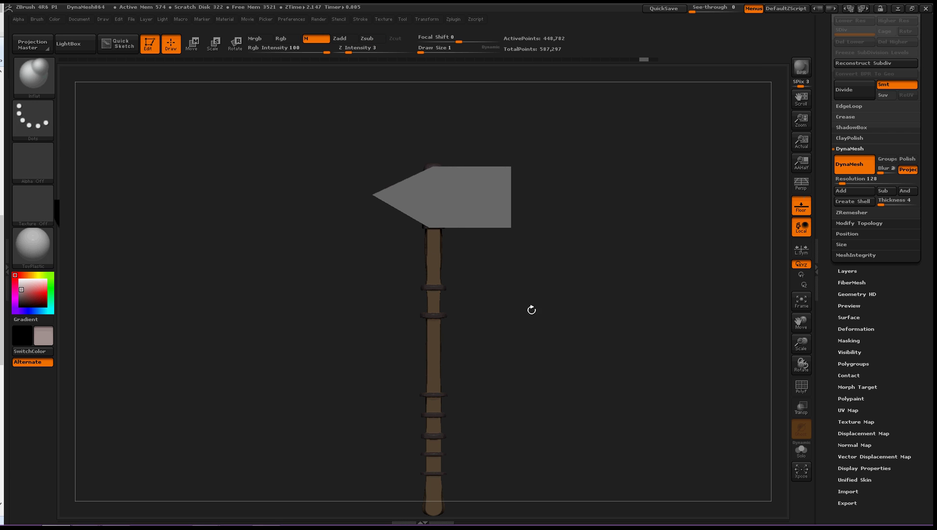
pyautogui.moveTo(546, 141)
pyautogui.keyDown('ctrl'); pyautogui.keyDown('shift'); pyautogui.mouseDown()
pyautogui.moveTo(441, 182)
pyautogui.moveTo(453, 195)
pyautogui.moveTo(446, 187)
pyautogui.moveTo(436, 198)
pyautogui.moveTo(441, 188)
pyautogui.mouseUp(); pyautogui.keyUp('shift'); pyautogui.keyUp('ctrl')
pyautogui.keyDown('ctrl'); pyautogui.keyDown('shift'); pyautogui.moveTo(523, 243); pyautogui.dragTo(442, 200); pyautogui.keyUp('shift'); pyautogui.keyUp('ctrl')
pyautogui.keyDown('ctrl'); pyautogui.moveTo(519, 220); pyautogui.dragTo(553, 320, button='right'); pyautogui.keyUp('ctrl')
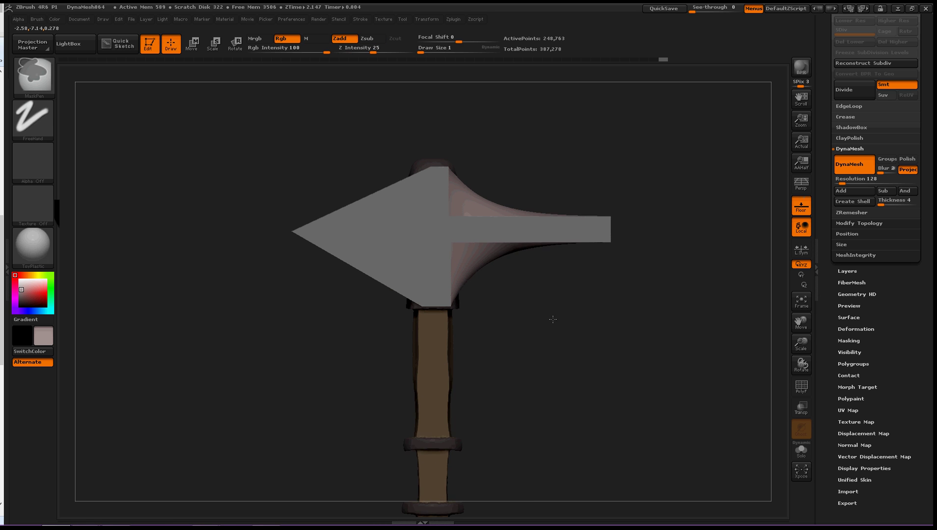
pyautogui.moveTo(553, 320)
pyautogui.keyDown('alt'); pyautogui.mouseDown()
pyautogui.moveTo(555, 355)
pyautogui.moveTo(372, 403)
pyautogui.moveTo(428, 398)
pyautogui.moveTo(307, 383)
pyautogui.moveTo(477, 379)
pyautogui.mouseUp(); pyautogui.keyUp('alt')
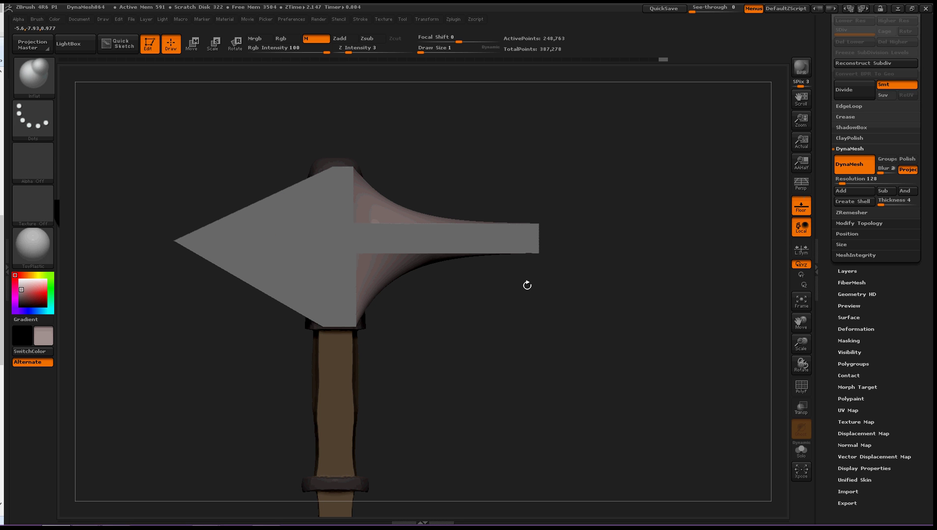
pyautogui.hotkey('ctrl', 'shift')
pyautogui.hotkey('ctrl', 'shift')
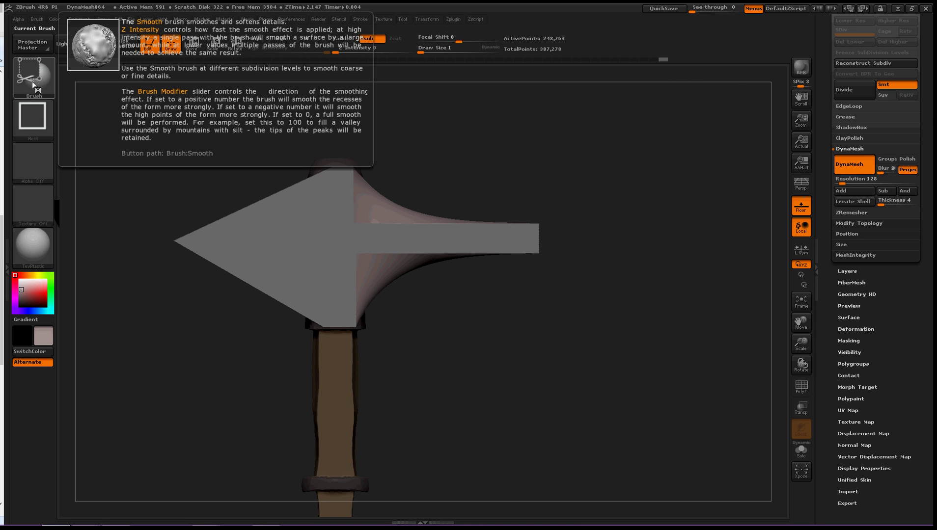
# - Select the TrimCurve brush for trimming along a curve
pyautogui.keyDown('ctrl'); pyautogui.keyDown('shift'); pyautogui.click(37, 77); pyautogui.keyUp('shift'); pyautogui.keyUp('ctrl')
pyautogui.hotkey('ctrl', 'shift')
pyautogui.keyDown('ctrl'); pyautogui.keyDown('shift'); pyautogui.click(34, 75); pyautogui.keyUp('shift'); pyautogui.keyUp('ctrl')
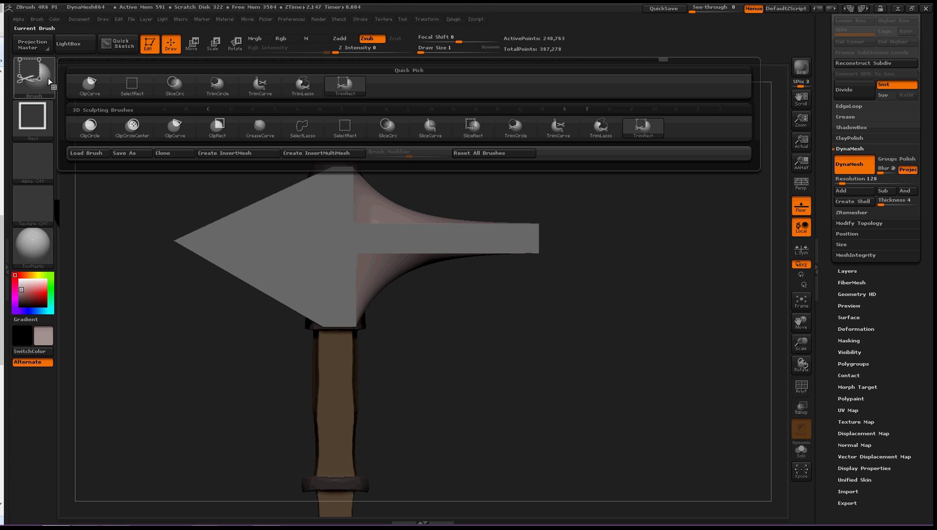
pyautogui.click(33, 75)
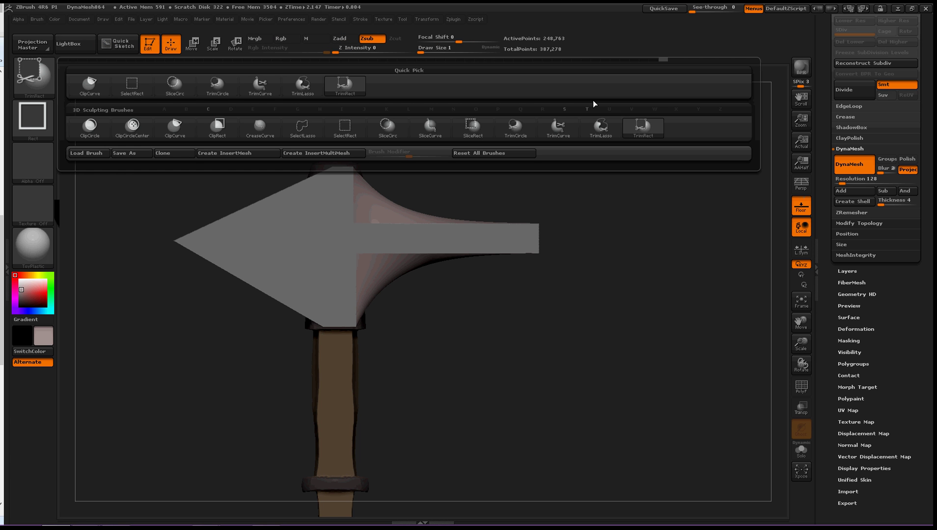
pyautogui.click(571, 132)
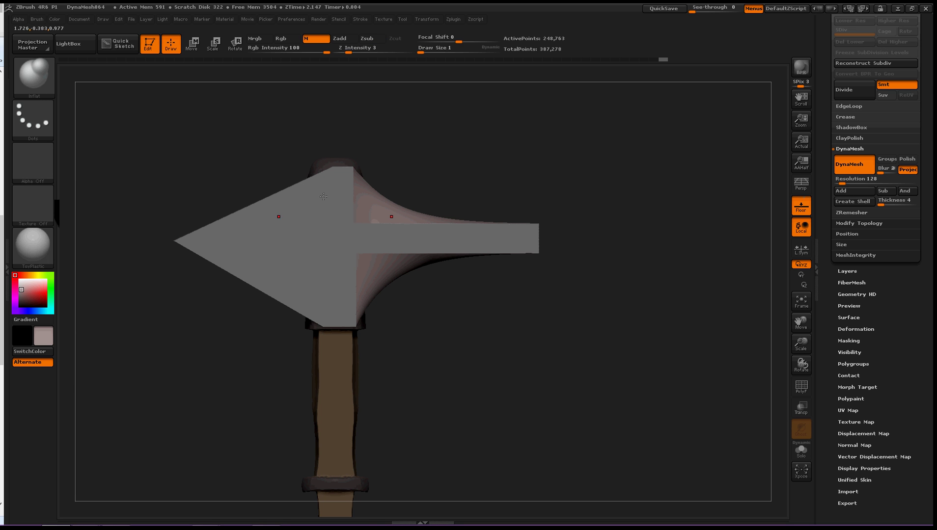
pyautogui.hotkey('ctrl', 'shift')
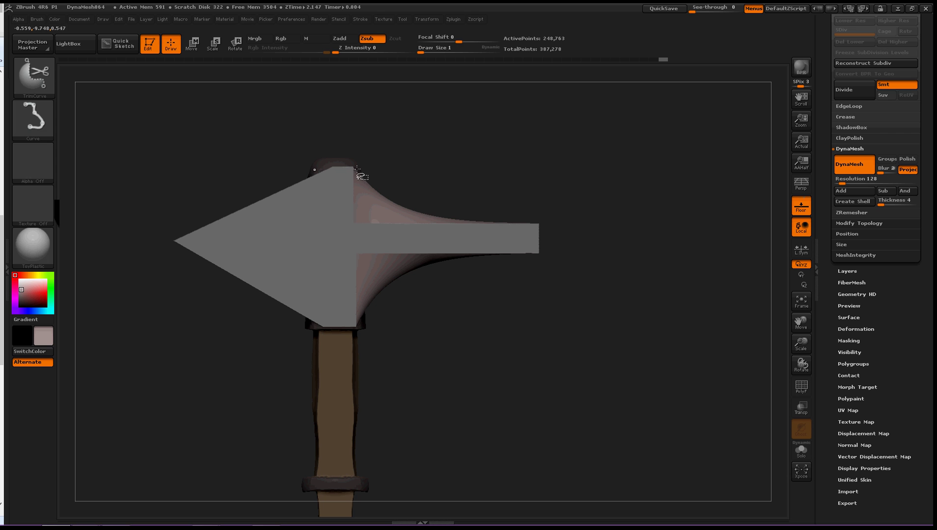
# - Try curve cuts along the blade's top edge and across the spike, undoing the failed one
pyautogui.moveTo(382, 175)
pyautogui.keyDown('ctrl'); pyautogui.keyDown('shift'); pyautogui.mouseDown()
pyautogui.moveTo(592, 271)
pyautogui.moveTo(633, 276)
pyautogui.moveTo(636, 290)
pyautogui.moveTo(664, 275)
pyautogui.moveTo(627, 266)
pyautogui.mouseUp(); pyautogui.keyUp('shift'); pyautogui.keyUp('ctrl')
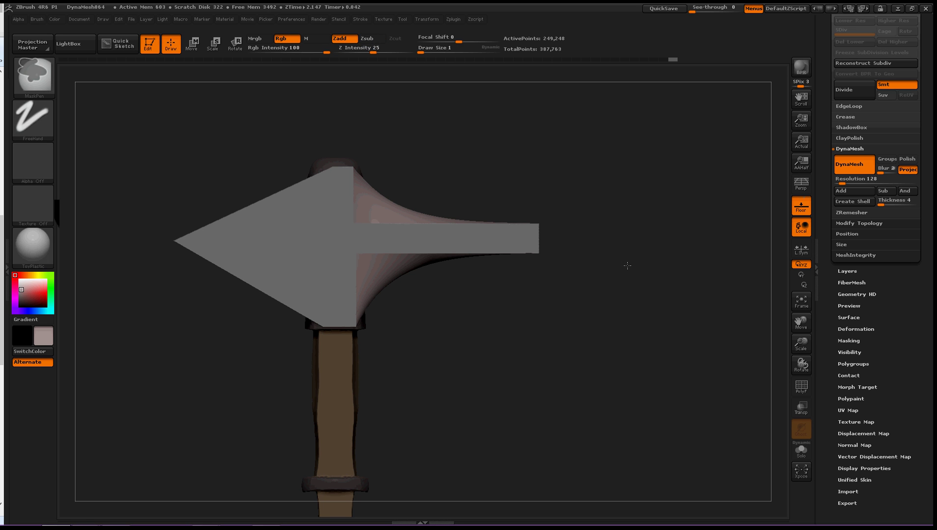
pyautogui.moveTo(575, 244)
pyautogui.keyDown('ctrl'); pyautogui.keyDown('shift'); pyautogui.mouseDown()
pyautogui.moveTo(324, 177)
pyautogui.moveTo(434, 220)
pyautogui.moveTo(396, 265)
pyautogui.moveTo(377, 310)
pyautogui.moveTo(435, 274)
pyautogui.moveTo(499, 254)
pyautogui.moveTo(425, 286)
pyautogui.moveTo(446, 254)
pyautogui.moveTo(381, 268)
pyautogui.mouseUp(); pyautogui.keyUp('shift'); pyautogui.keyUp('ctrl')
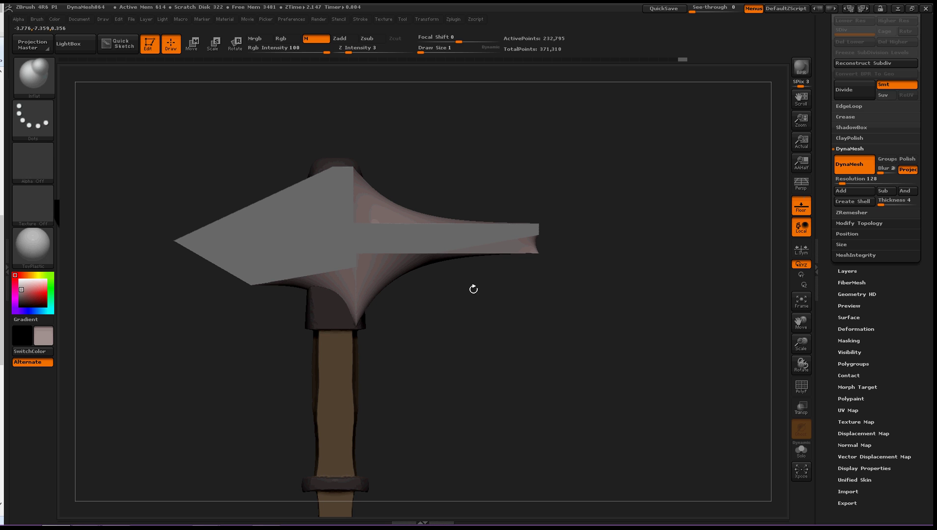
pyautogui.hotkey('ctrl', 'z')
# - Cut a cornered curve along the back spike so it tapers to a sharp point, then check it
pyautogui.hotkey('ctrl', 'shift')
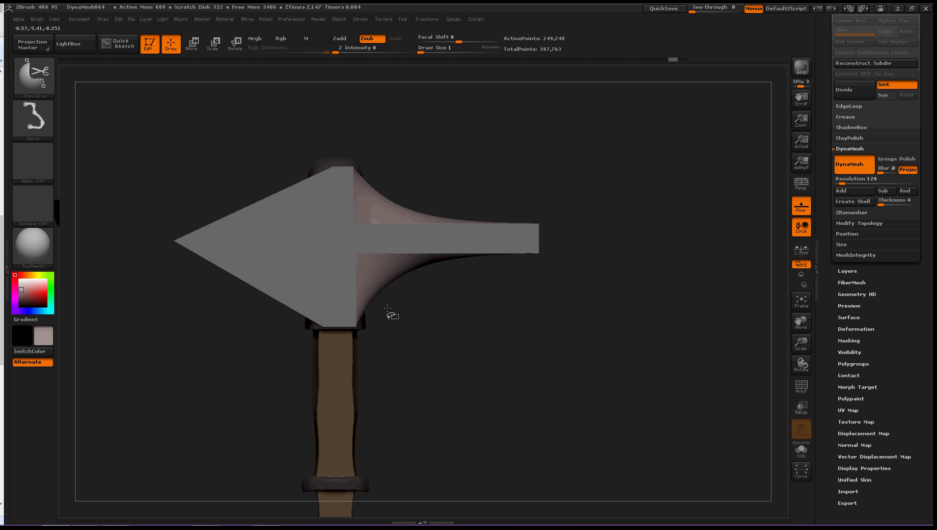
pyautogui.moveTo(388, 305)
pyautogui.keyDown('ctrl'); pyautogui.keyDown('shift'); pyautogui.mouseDown()
pyautogui.moveTo(628, 212)
pyautogui.moveTo(628, 196)
pyautogui.moveTo(711, 155)
pyautogui.moveTo(646, 188)
pyautogui.moveTo(467, 247)
pyautogui.moveTo(471, 271)
pyautogui.moveTo(567, 278)
pyautogui.moveTo(556, 249)
pyautogui.moveTo(426, 285)
pyautogui.moveTo(401, 267)
pyautogui.moveTo(487, 251)
pyautogui.moveTo(450, 265)
pyautogui.mouseUp(); pyautogui.keyUp('shift'); pyautogui.keyUp('ctrl')
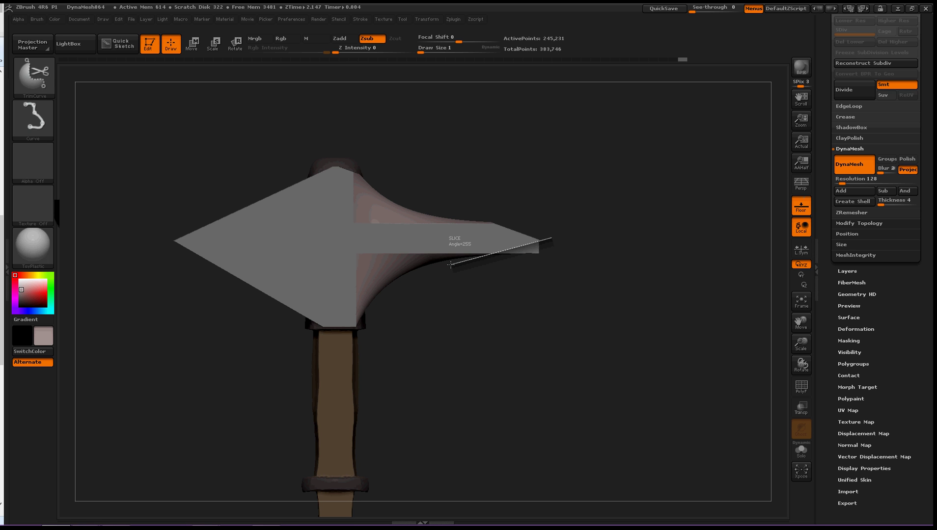
pyautogui.keyDown('ctrl'); pyautogui.keyDown('shift'); pyautogui.moveTo(448, 265); pyautogui.dragTo(481, 390); pyautogui.keyUp('shift'); pyautogui.keyUp('ctrl')
pyautogui.press('alt')
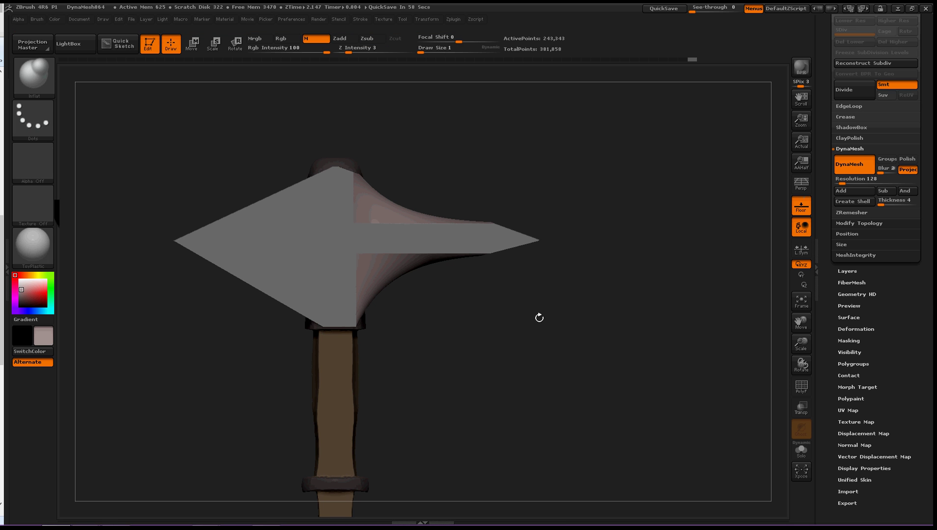
pyautogui.moveTo(539, 318)
pyautogui.mouseDown()
pyautogui.moveTo(511, 327)
pyautogui.moveTo(559, 323)
pyautogui.moveTo(594, 300)
pyautogui.moveTo(592, 385)
pyautogui.moveTo(590, 351)
pyautogui.mouseUp()
pyautogui.moveTo(567, 468); pyautogui.dragTo(616, 305)
pyautogui.moveTo(582, 367); pyautogui.dragTo(593, 344)
pyautogui.moveTo(548, 294); pyautogui.dragTo(595, 334)
pyautogui.moveTo(594, 334)
pyautogui.keyDown('alt'); pyautogui.mouseDown(button='right')
pyautogui.moveTo(599, 326)
pyautogui.moveTo(565, 334)
pyautogui.mouseUp(button='right'); pyautogui.keyUp('alt')
pyautogui.moveTo(565, 339)
pyautogui.keyDown('alt'); pyautogui.mouseDown(button='right')
pyautogui.moveTo(542, 352)
pyautogui.moveTo(524, 339)
pyautogui.mouseUp(button='right'); pyautogui.keyUp('alt')
pyautogui.keyDown('alt'); pyautogui.moveTo(521, 331); pyautogui.dragTo(535, 309); pyautogui.keyUp('alt')
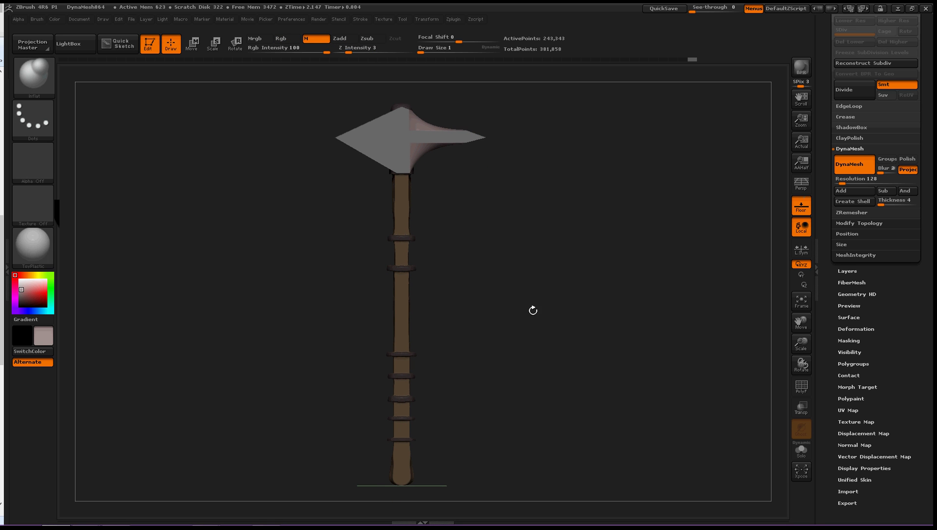